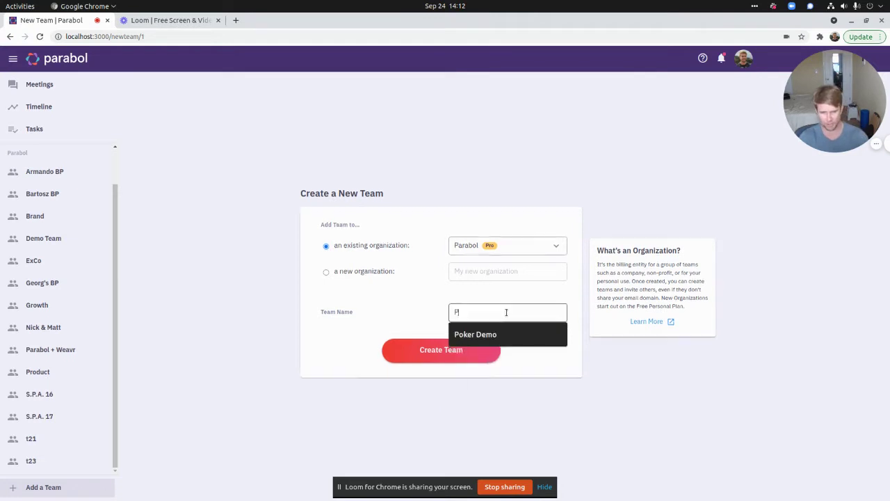
# - Create the team 'Poker Demo2' under the existing Parabol organization
pyautogui.write('Demo')
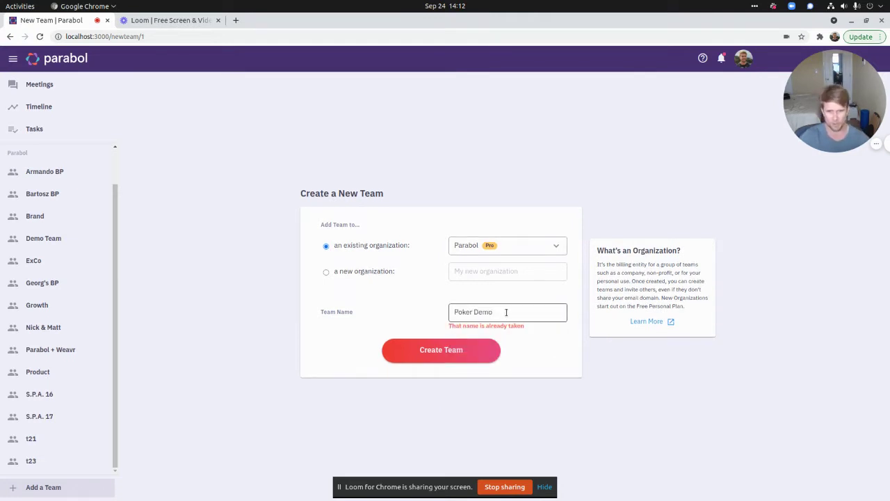
pyautogui.write('2')
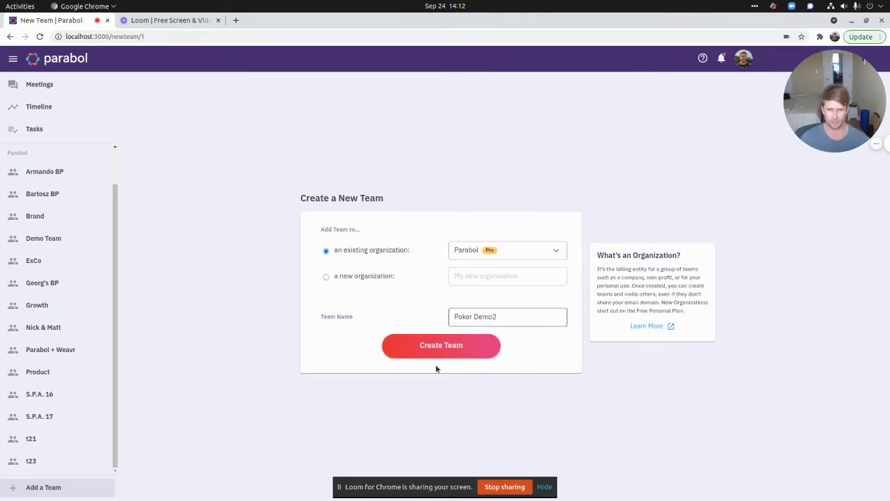
pyautogui.click(438, 352)
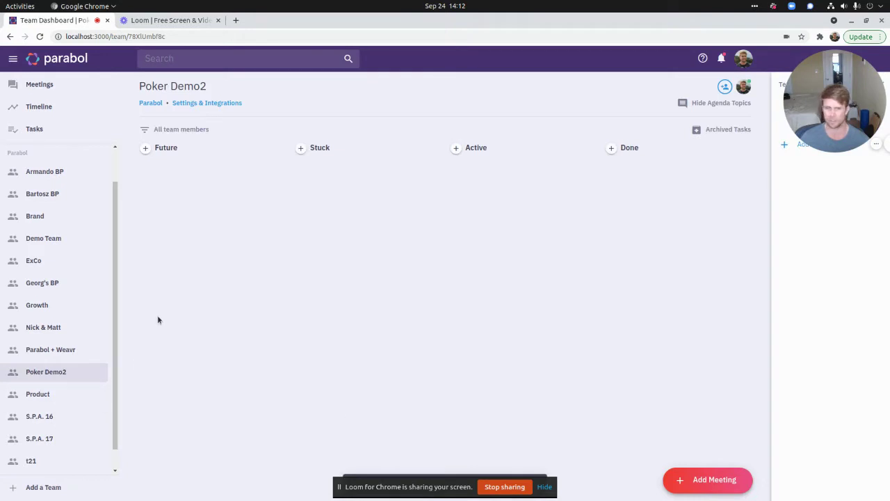
# - Start a Sprint Poker meeting for Poker Demo2 with Include Icebreaker unchecked
pyautogui.click(716, 482)
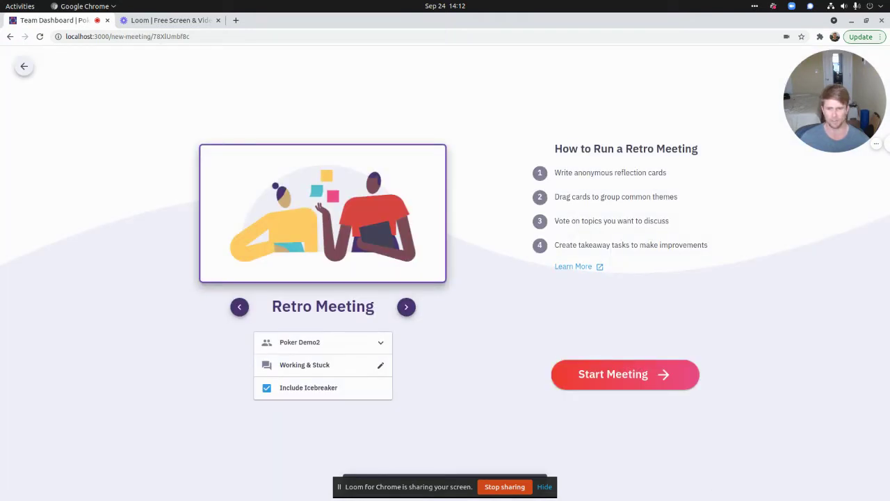
pyautogui.click(543, 487)
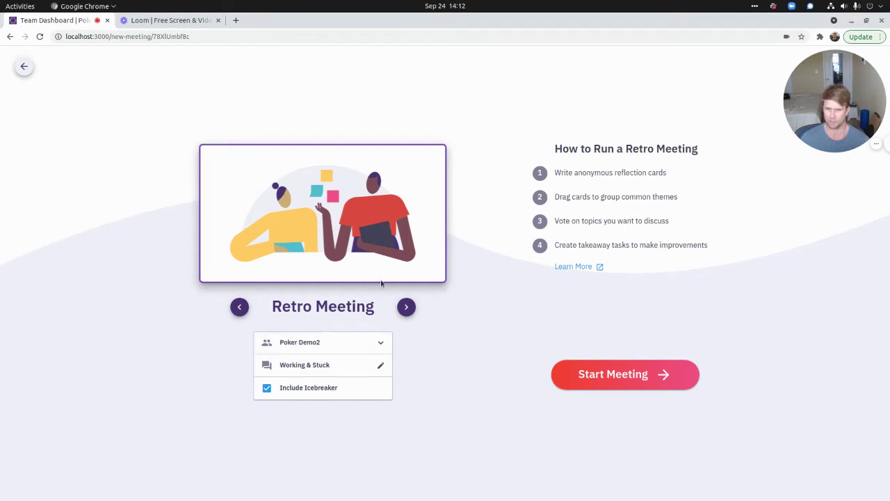
pyautogui.click(406, 306)
pyautogui.click(406, 306)
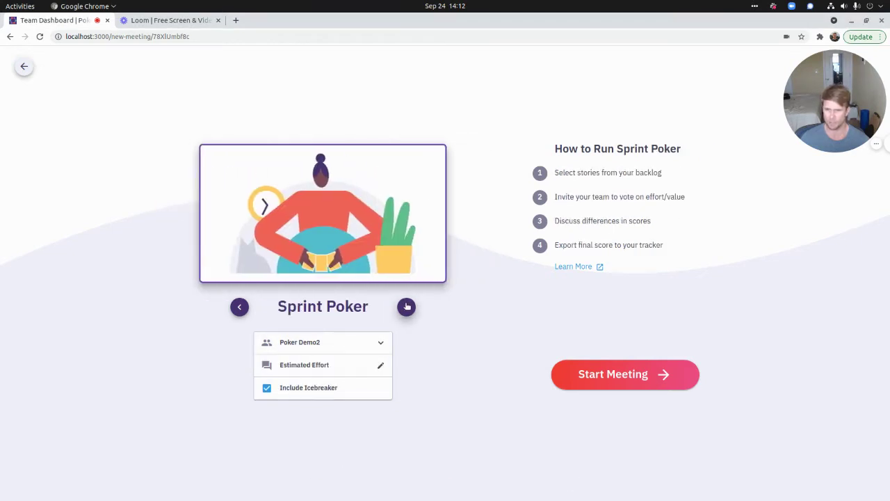
pyautogui.click(314, 392)
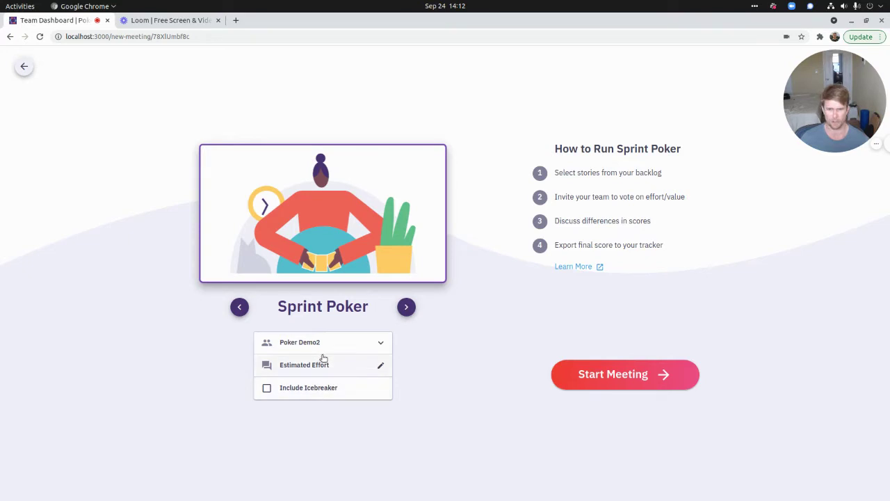
pyautogui.click(627, 381)
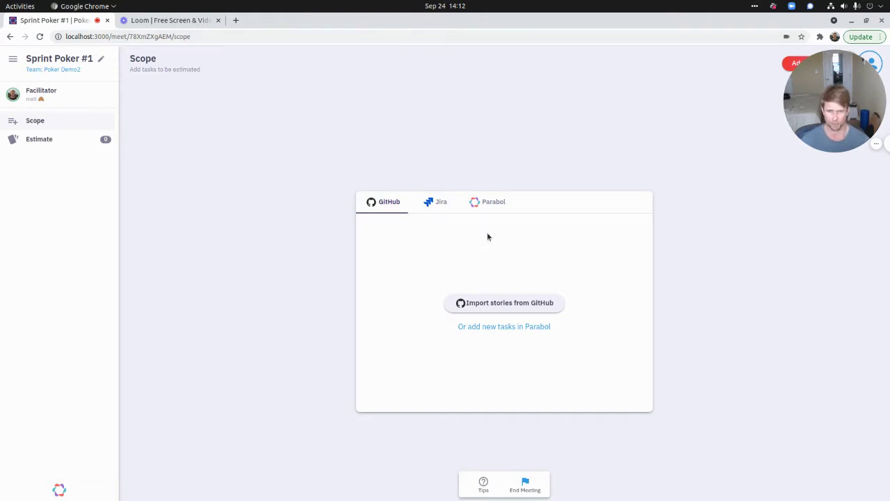
# - Import stories from GitHub on the Scope step by authorizing the GitHub connection
pyautogui.click(515, 303)
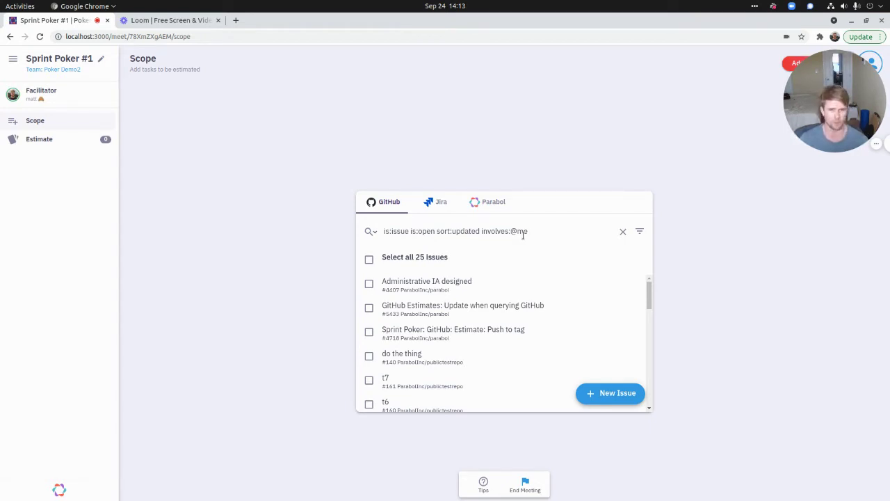
# - Replace the GitHub search with the ParabolInc/parabol 'Poker: Initial GitHub integration' milestone query
pyautogui.tripleClick(523, 235)
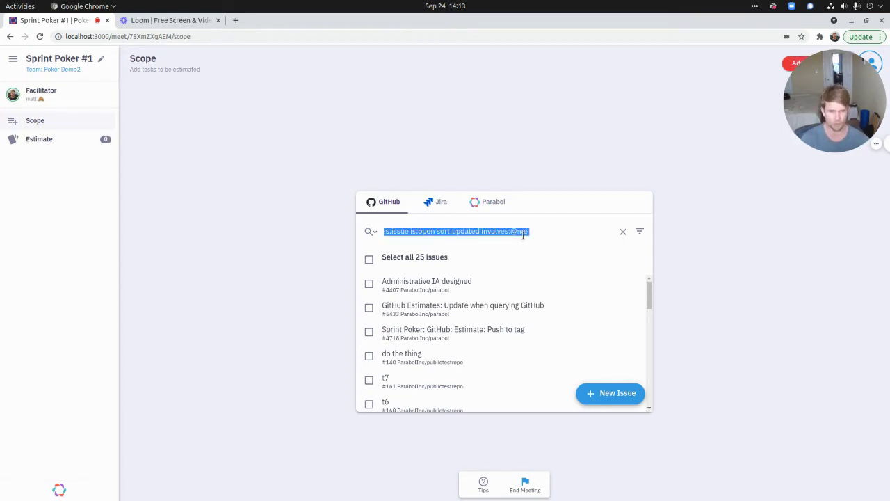
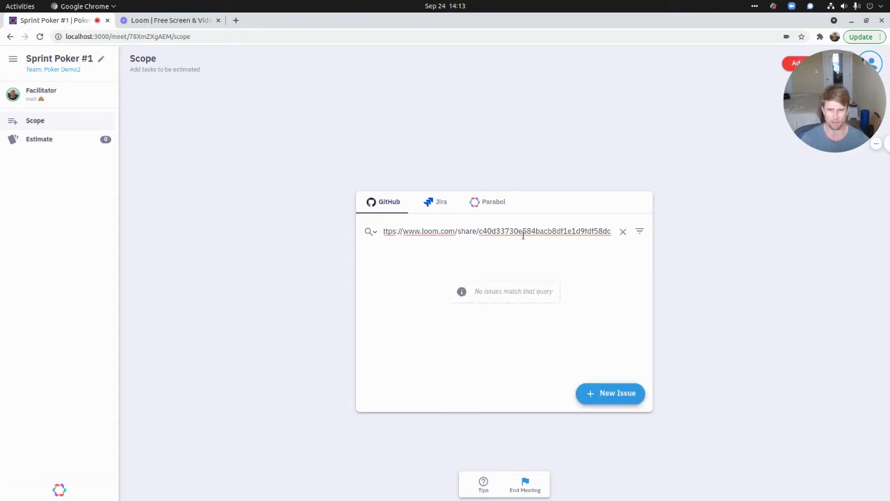
pyautogui.hotkey('ctrl', 'z')
pyautogui.hotkey('alt', 'Tab')
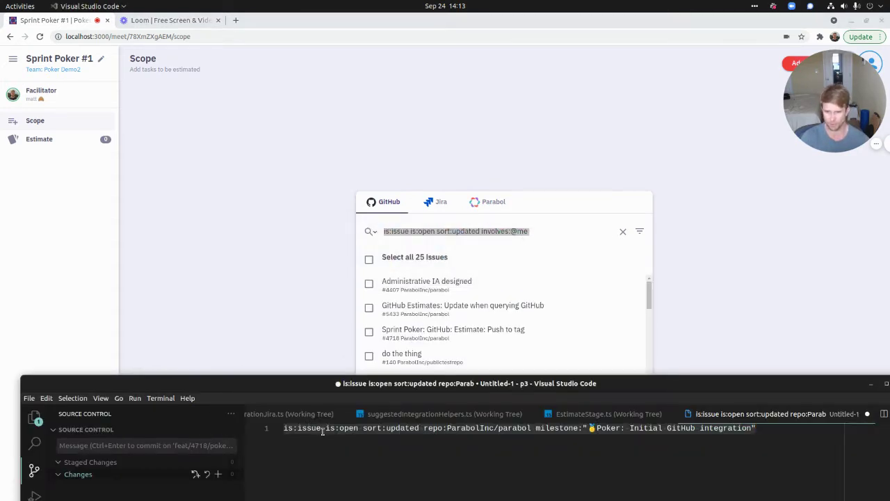
pyautogui.hotkey('alt', 'Tab')
pyautogui.write('is:issue is:open sort:updated repo:ParabolInc/parabol milestone:"🏅Poker: Initial GitHub integration"')
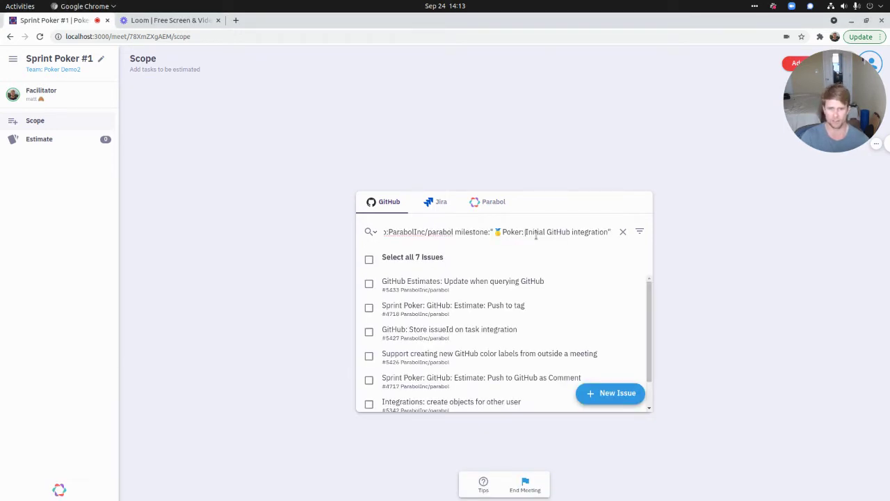
pyautogui.press('Home')
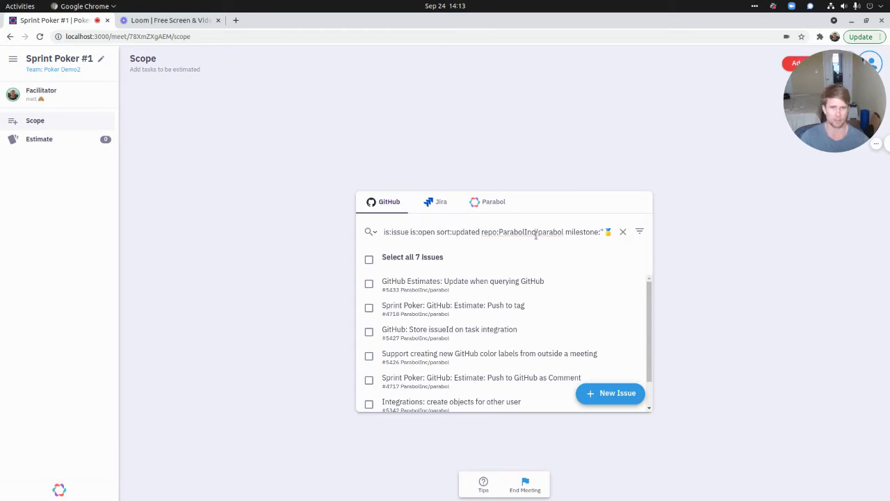
pyautogui.press('Right')
pyautogui.press('Right')
pyautogui.press('Right')
pyautogui.press('Right')
pyautogui.press('Right')
pyautogui.press('Right')
pyautogui.press('Right')
pyautogui.press('Right')
pyautogui.press('Right')
pyautogui.press('Right')
pyautogui.press('Right')
pyautogui.press('Right')
pyautogui.press('Right')
pyautogui.press('Right')
pyautogui.press('Right')
pyautogui.press('Right')
pyautogui.press('Right')
pyautogui.press('Right')
pyautogui.press('Right')
pyautogui.press('Right')
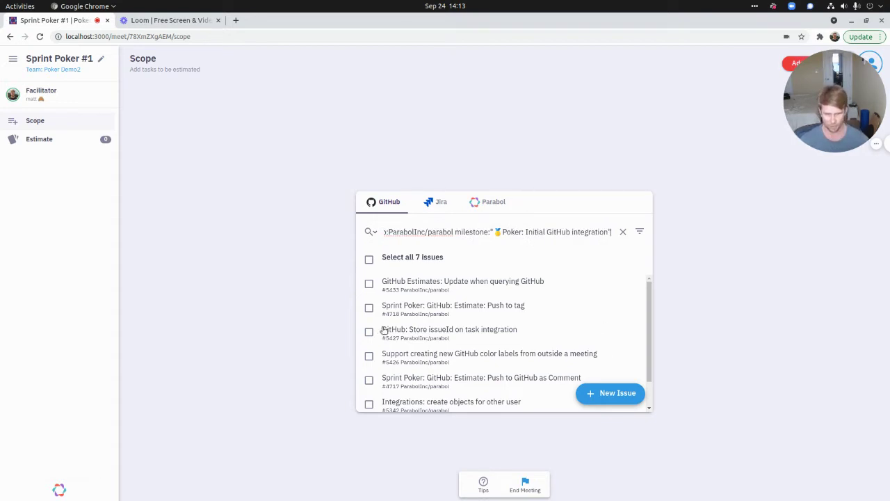
# - Queue issues #5426 and #4717 for estimation and advance to the Estimate step
pyautogui.scroll(-1, 384, 329)
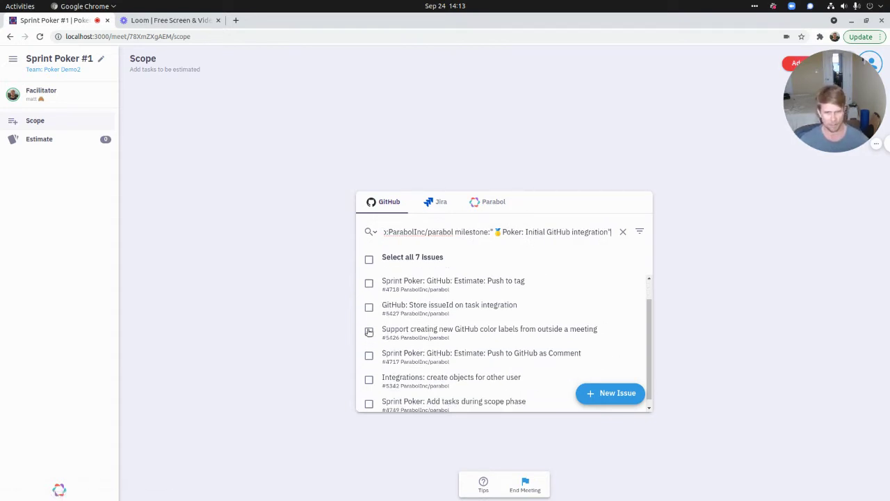
pyautogui.click(370, 331)
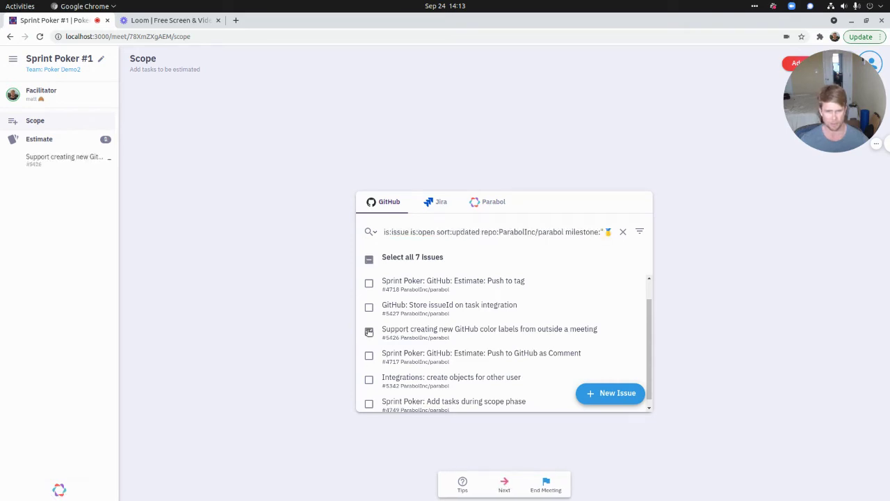
pyautogui.click(370, 356)
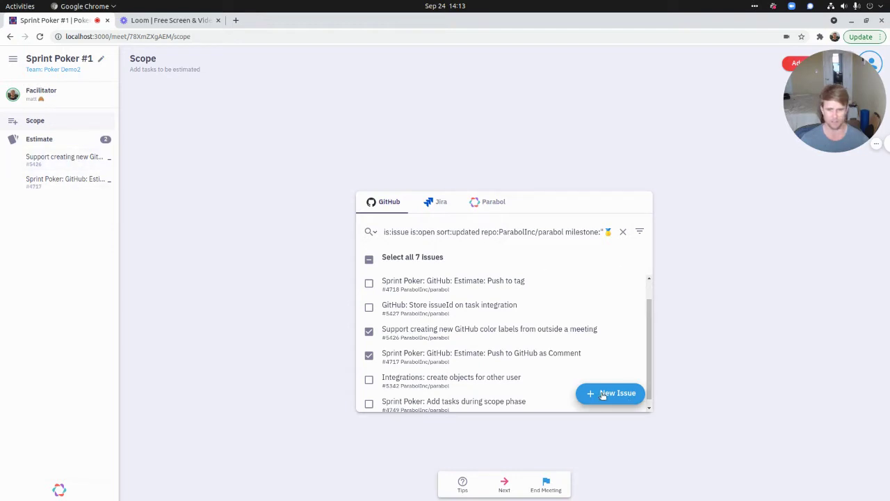
pyautogui.click(504, 482)
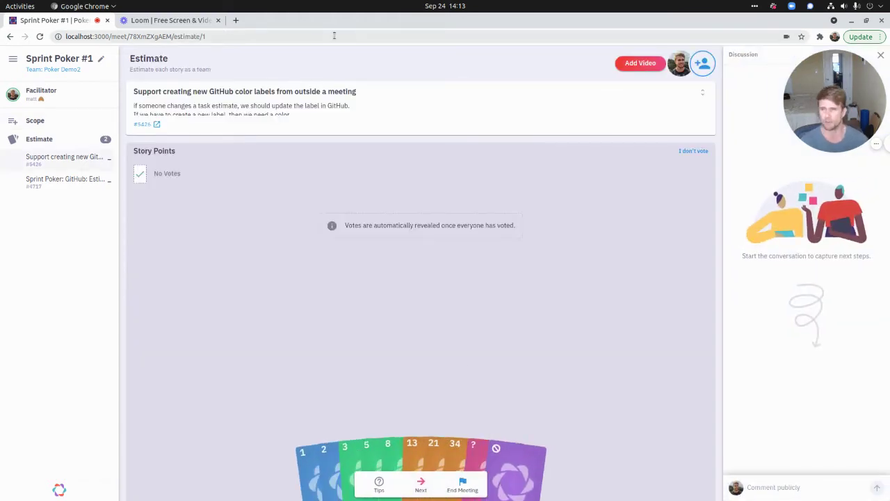
# - Expand the #5426 story card's description and open the issue on GitHub
pyautogui.click(702, 93)
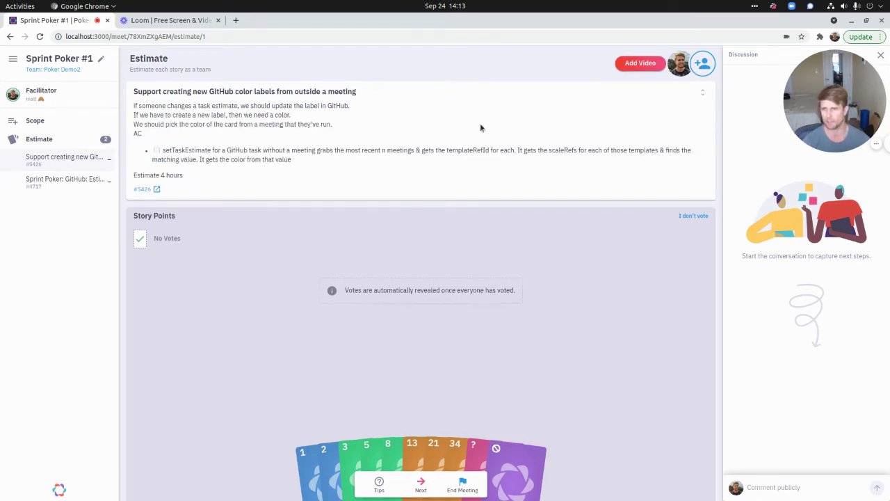
pyautogui.click(142, 189)
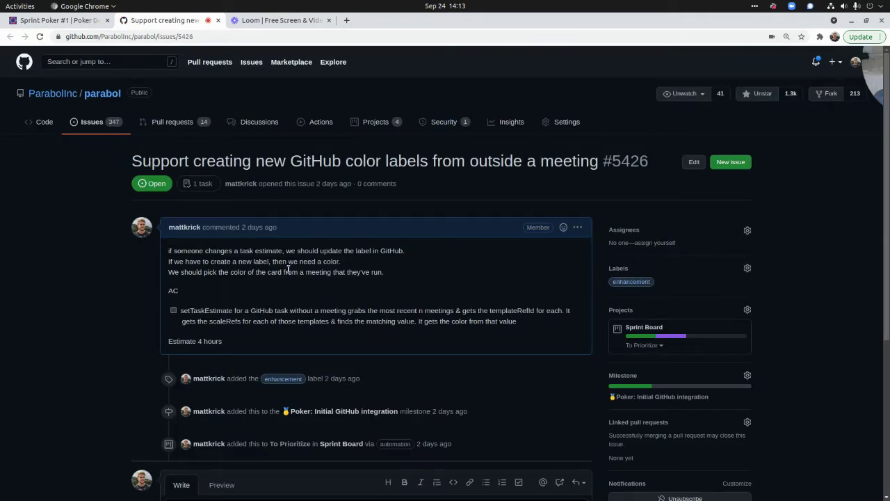
# - Scroll through GitHub issue #5426, then return to the Sprint Poker meeting tab
pyautogui.scroll(-1, 288, 270)
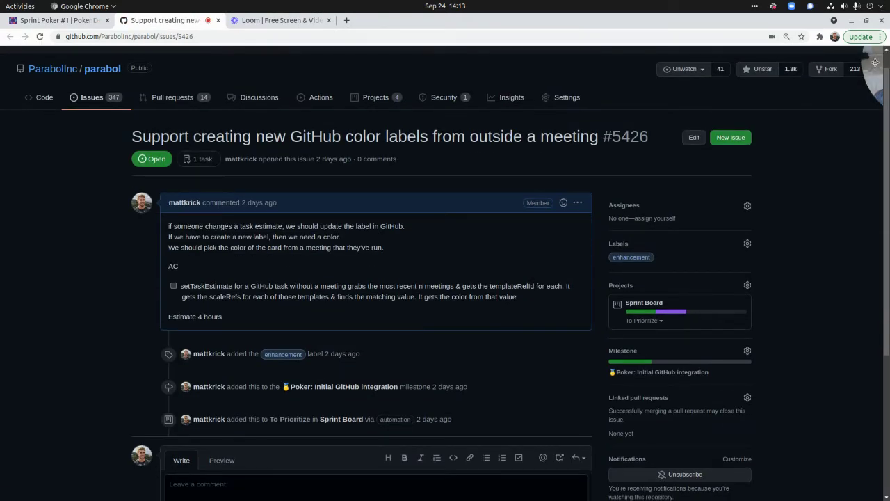
pyautogui.scroll(-3, 404, 306)
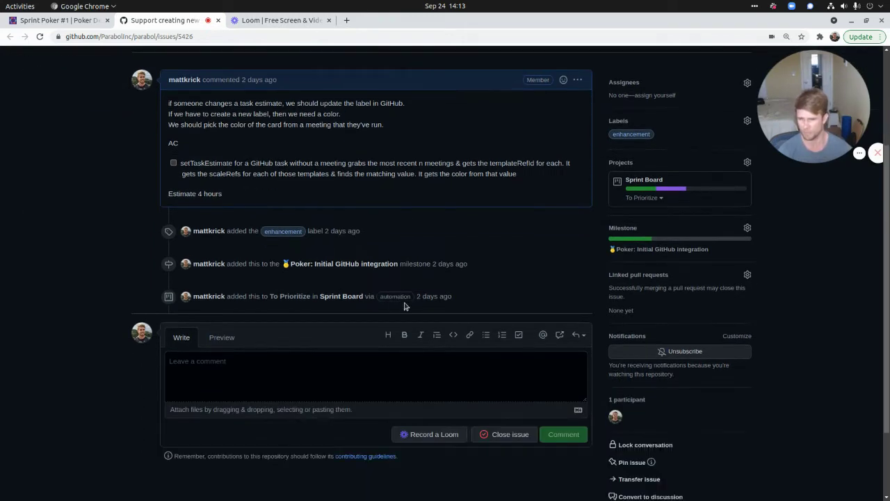
pyautogui.scroll(2, 404, 306)
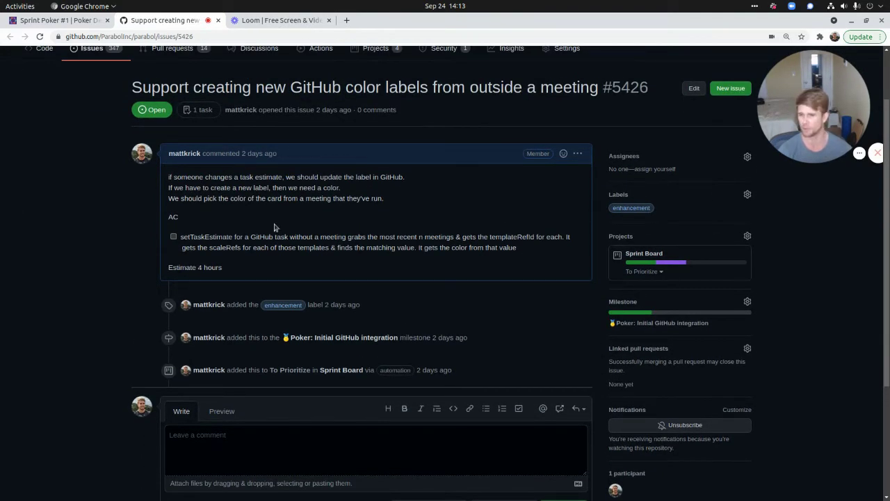
pyautogui.scroll(2, 274, 227)
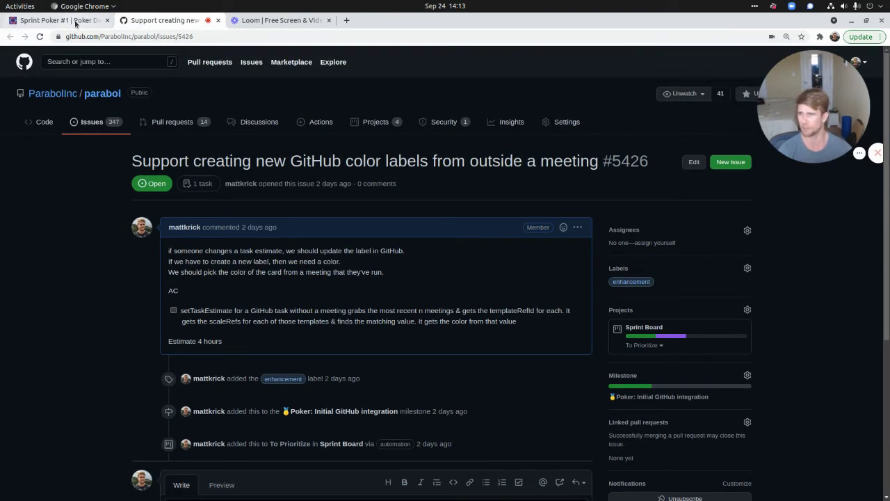
pyautogui.click(74, 22)
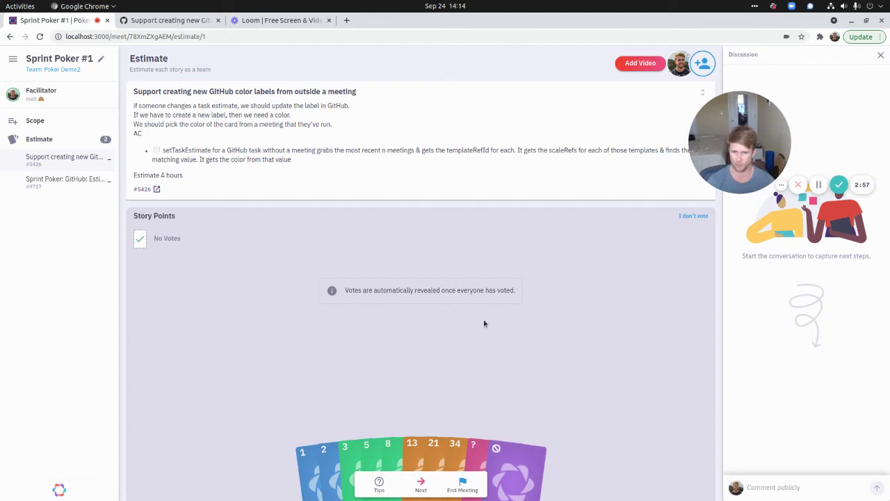
# - Vote 3 on story #5426, reveal votes, keep As Comment, and set final score 3
pyautogui.click(348, 456)
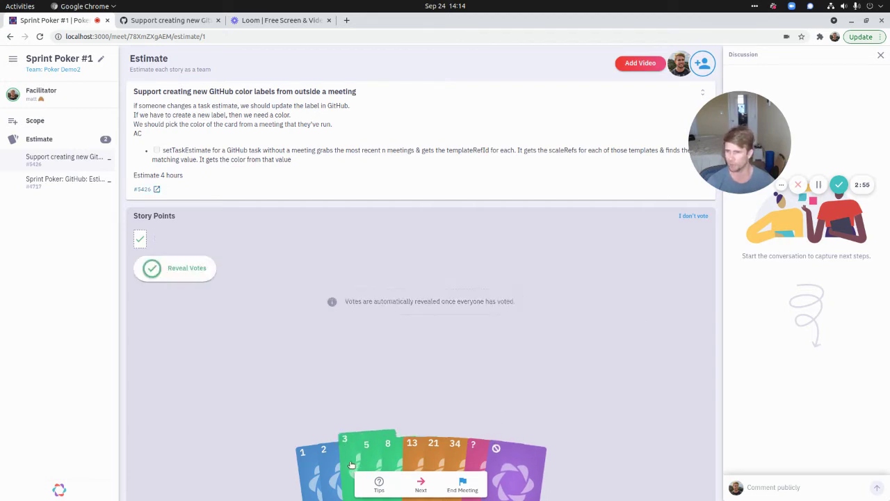
pyautogui.click(195, 271)
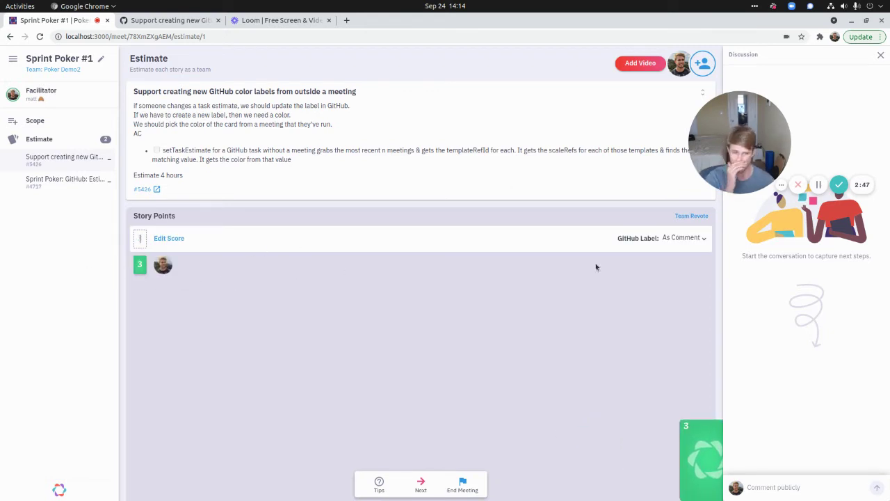
pyautogui.click(702, 238)
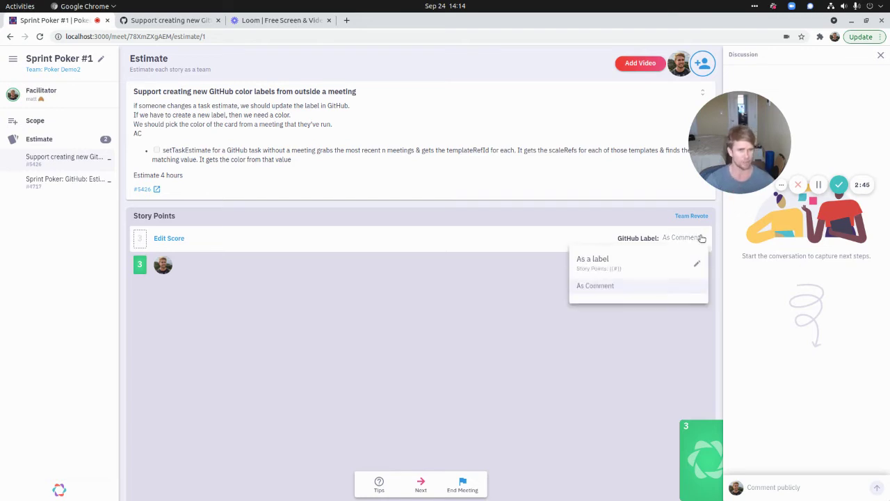
pyautogui.click(644, 284)
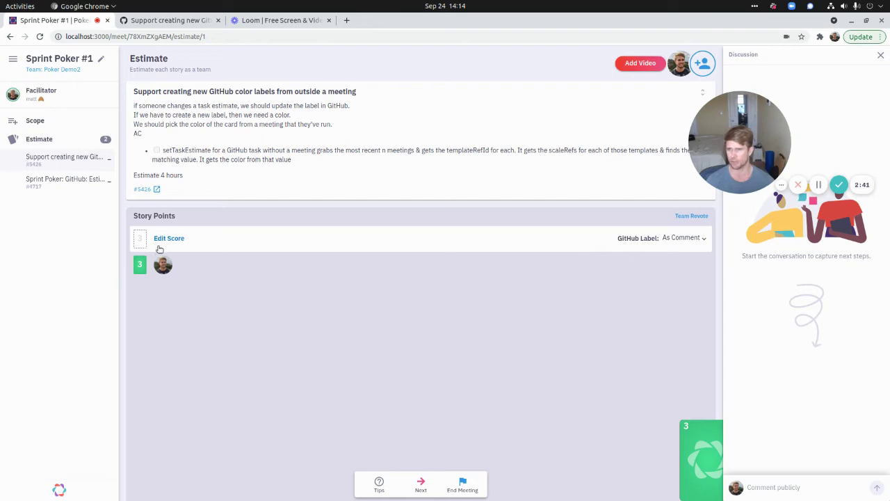
pyautogui.click(142, 267)
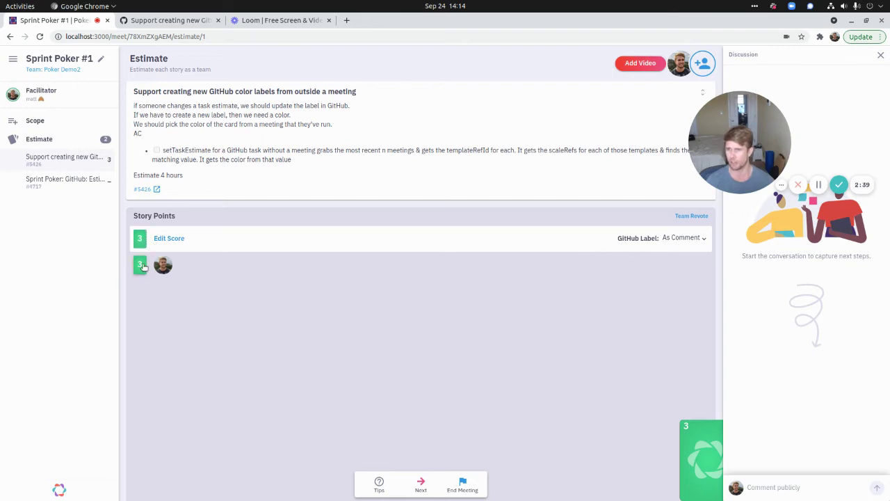
pyautogui.click(143, 190)
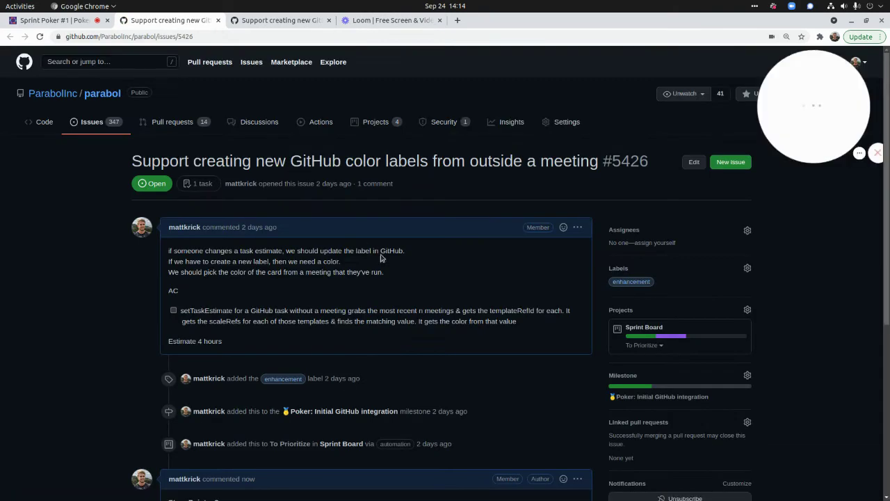
# - Check the 'Story Points: 3' comment on issue #5426, then return to the meeting
pyautogui.scroll(-3, 381, 258)
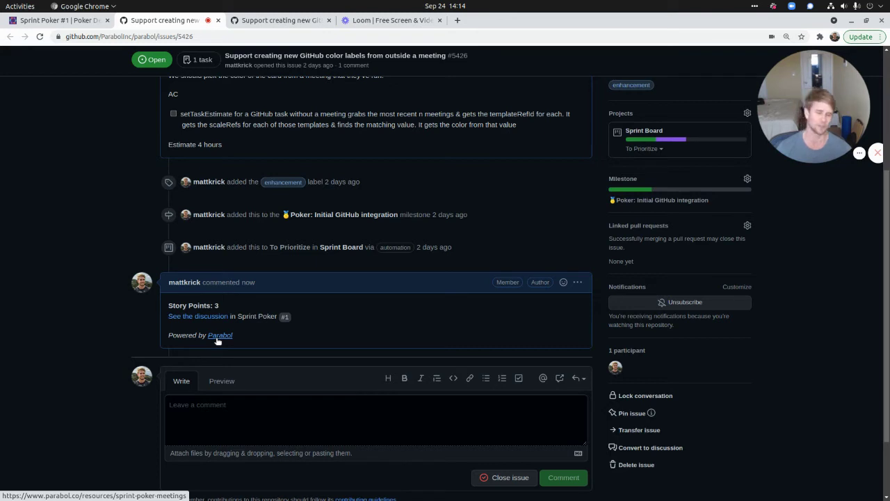
pyautogui.click(92, 21)
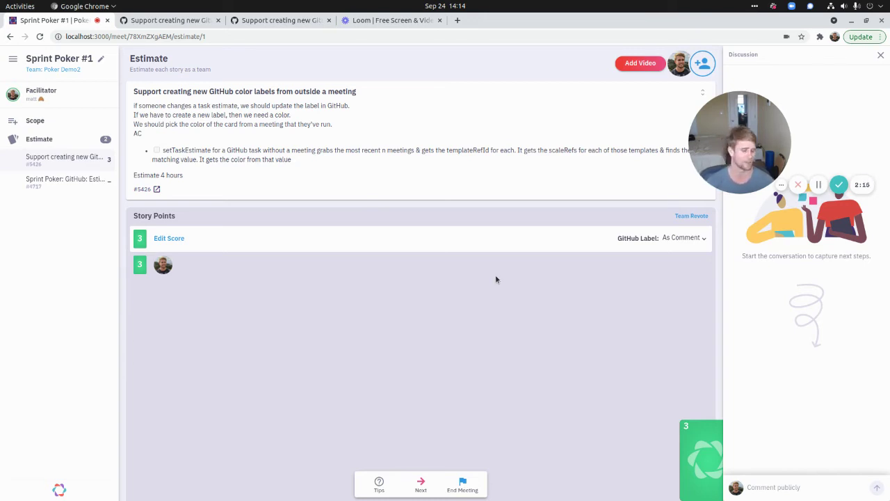
# - Send the score to GitHub as a label using template 'Points: {{#}}', then view issue #5426
pyautogui.click(706, 238)
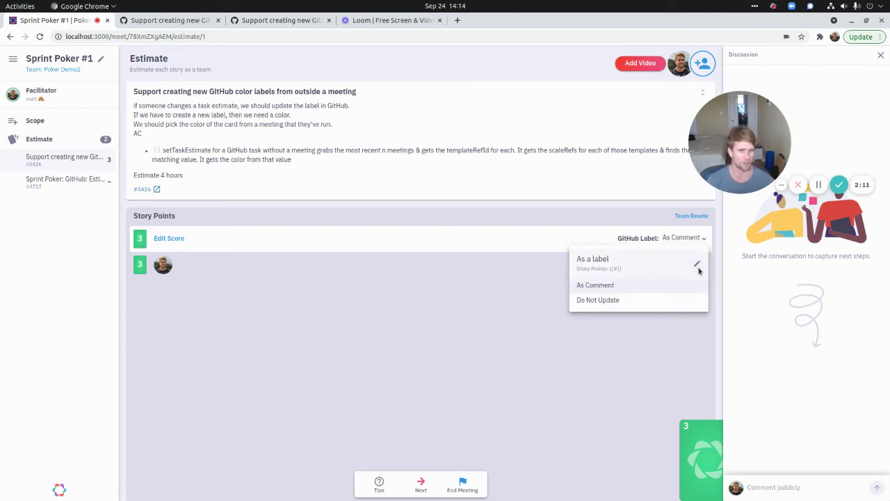
pyautogui.click(698, 267)
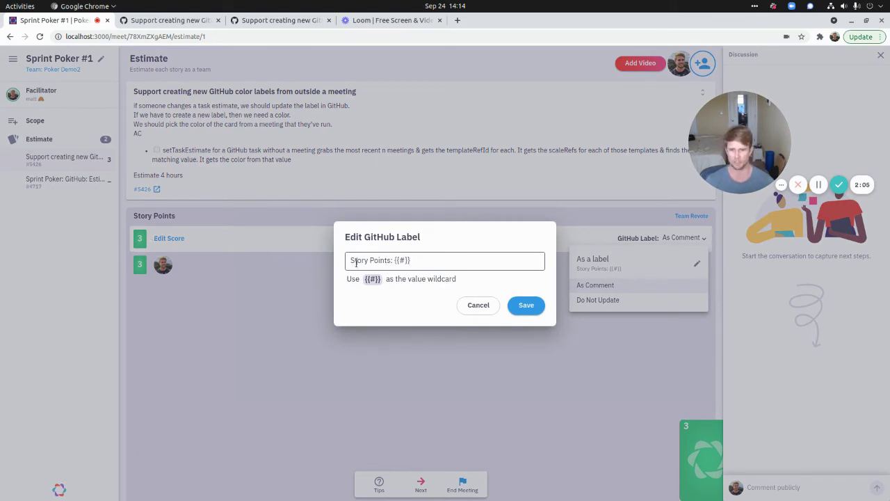
pyautogui.moveTo(711, 172)
pyautogui.hotkey('ctrl', 'shift', 'Right')
pyautogui.hotkey('ctrl', 'shift', 'Right')
pyautogui.hotkey('ctrl', 'shift', 'Right')
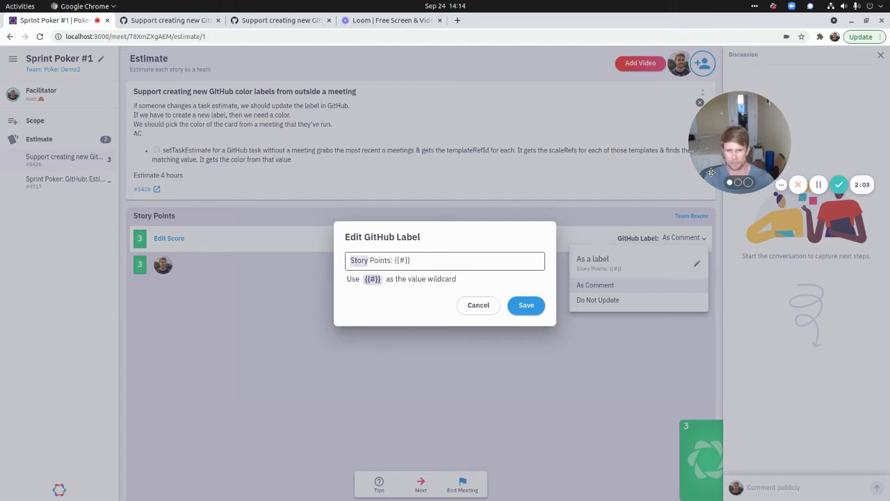
pyautogui.press('BackSpace')
pyautogui.write('Points')
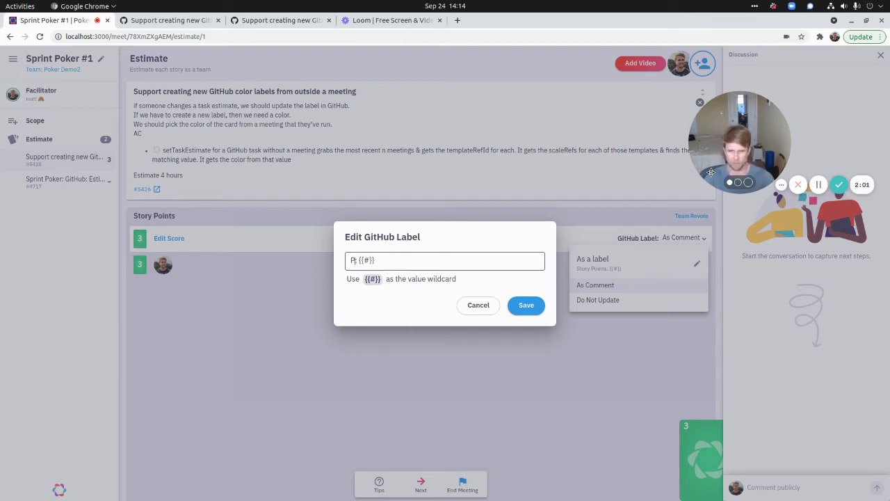
pyautogui.hotkey('shift', 'End')
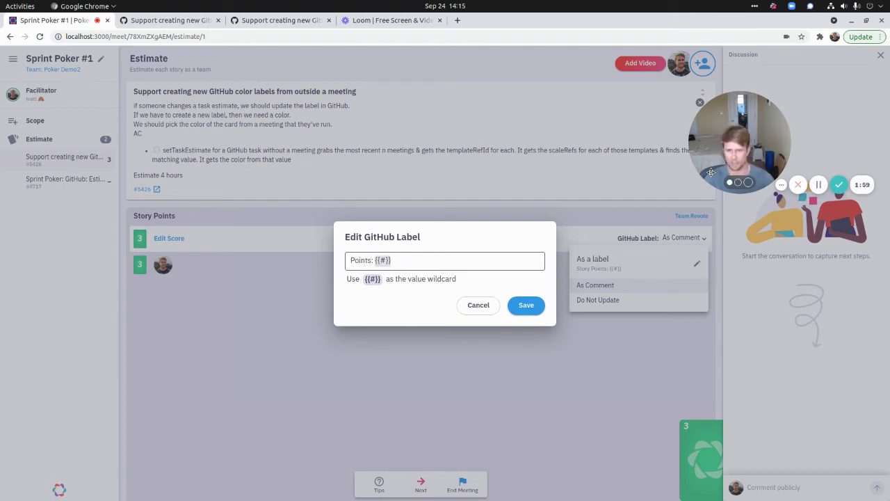
pyautogui.press('BackSpace')
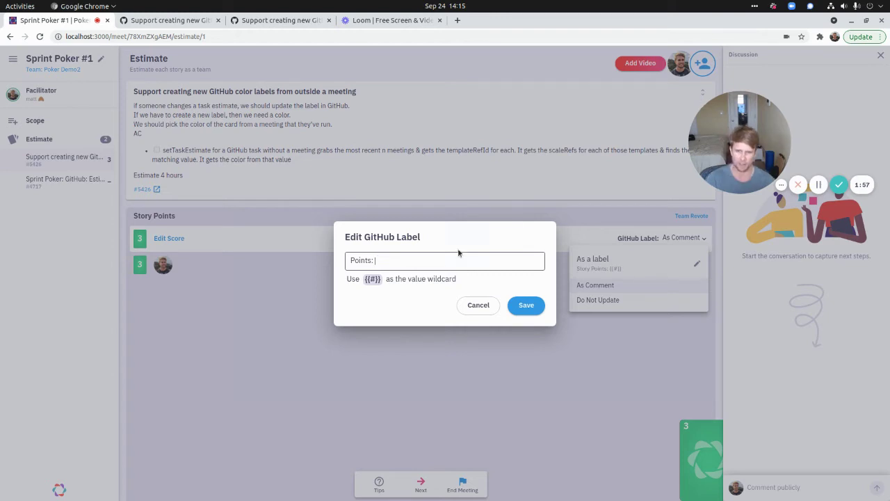
pyautogui.click(373, 280)
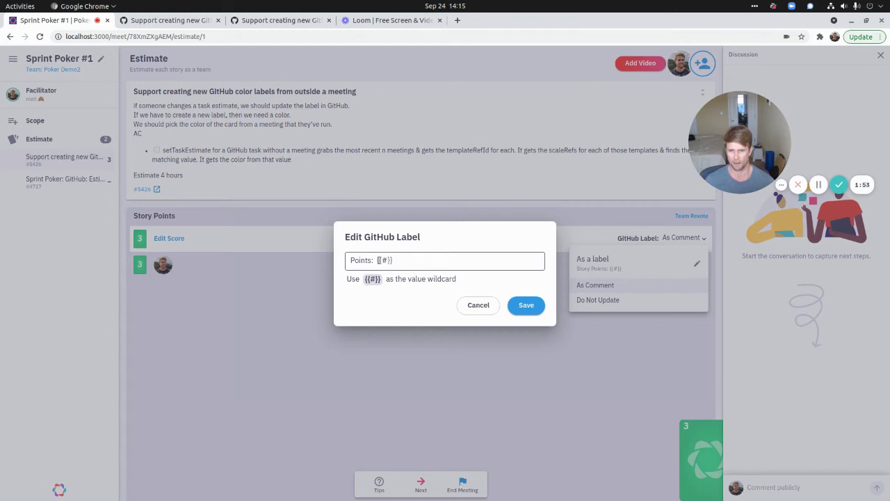
pyautogui.click(529, 307)
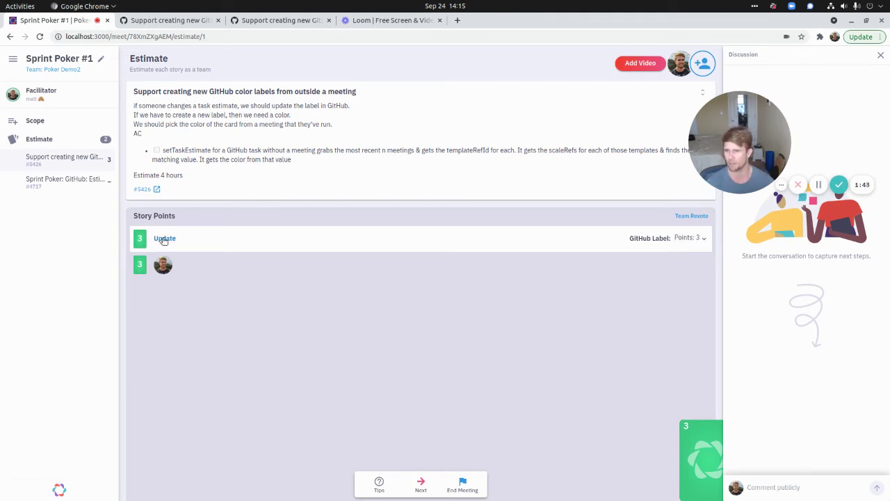
pyautogui.click(142, 190)
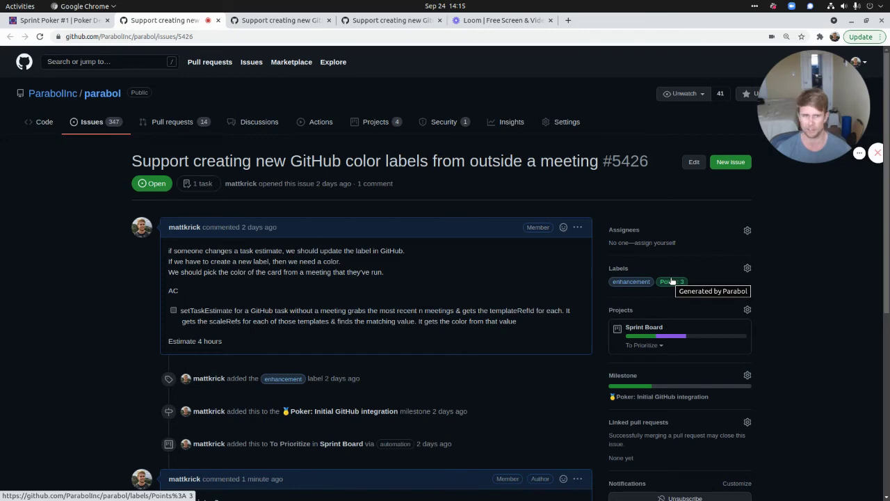
# - Find the 'added the Points: 3 label' event on issue #5426, then return to the Sprint Poker meeting
pyautogui.scroll(-2, 672, 280)
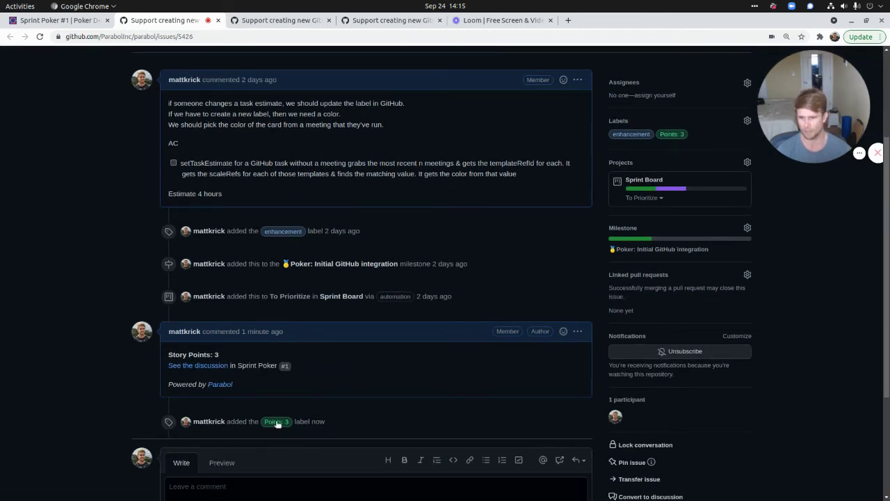
pyautogui.click(60, 20)
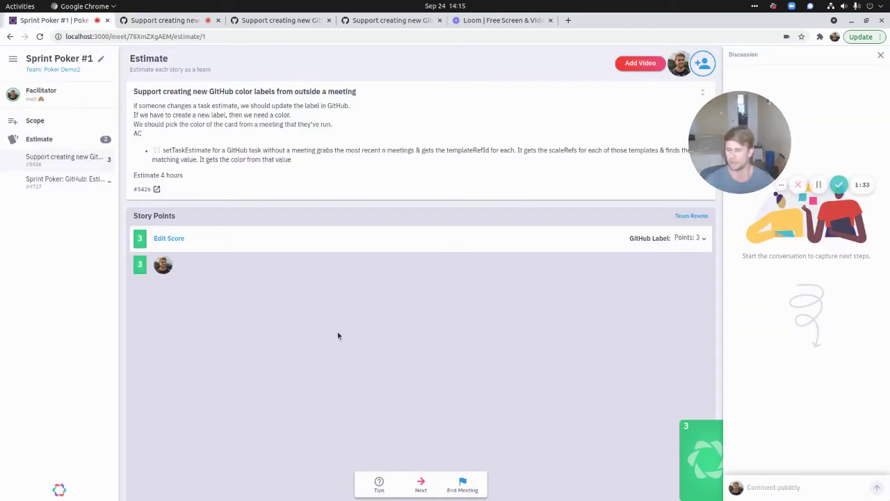
# - Change the vote on story #5426 from 3 to 2 and choose 2 as the final score
pyautogui.click(706, 451)
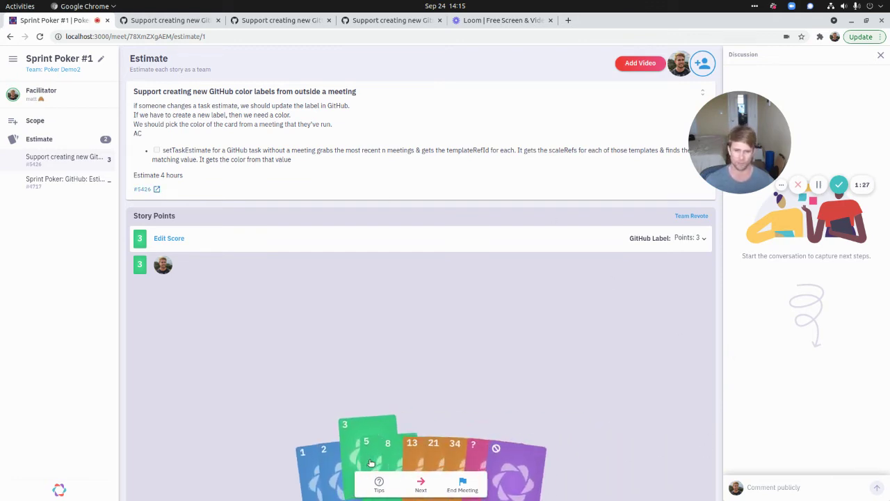
pyautogui.click(328, 455)
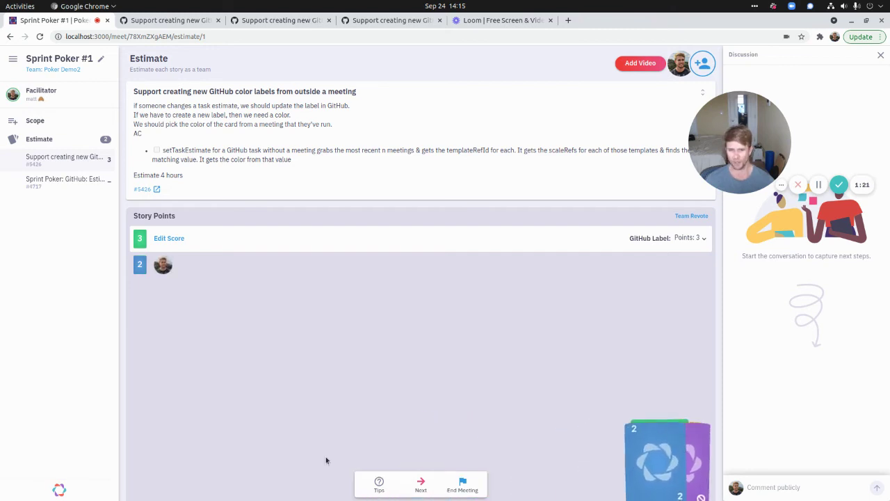
pyautogui.click(140, 269)
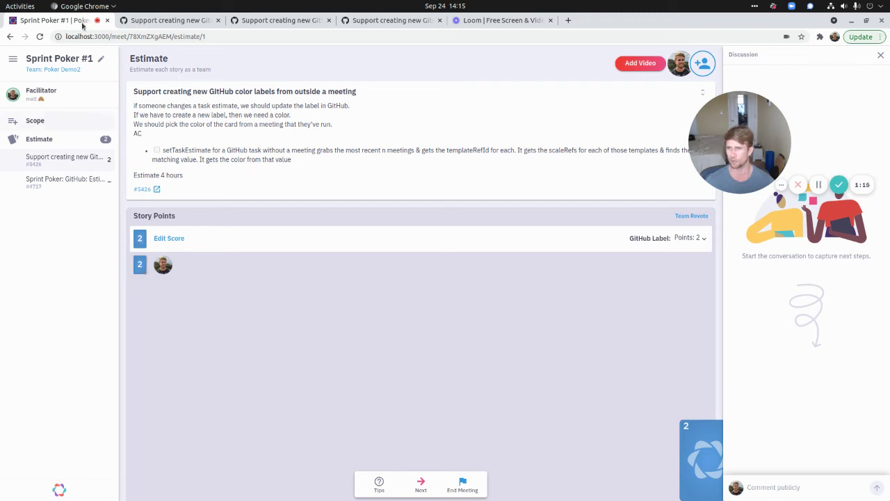
# - On GitHub, check that issue #5426 shows Points: 2 with Points: 3 removed, then return to the meeting
pyautogui.click(146, 188)
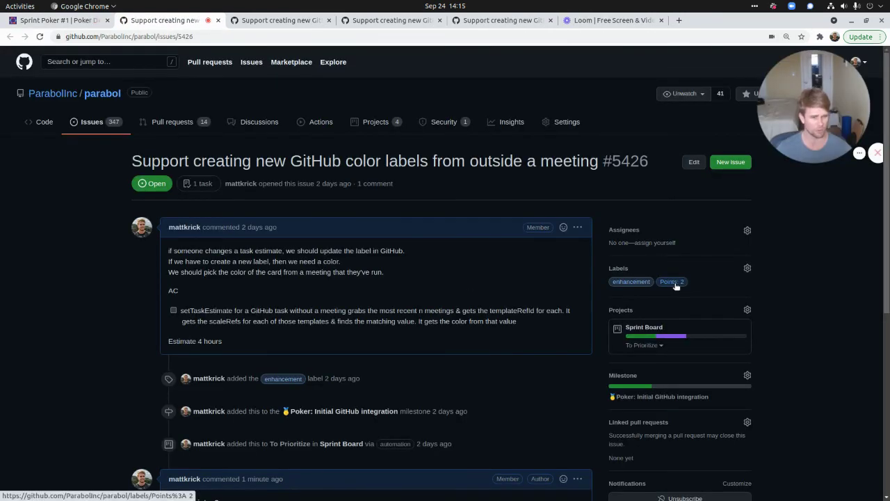
pyautogui.scroll(-5, 423, 200)
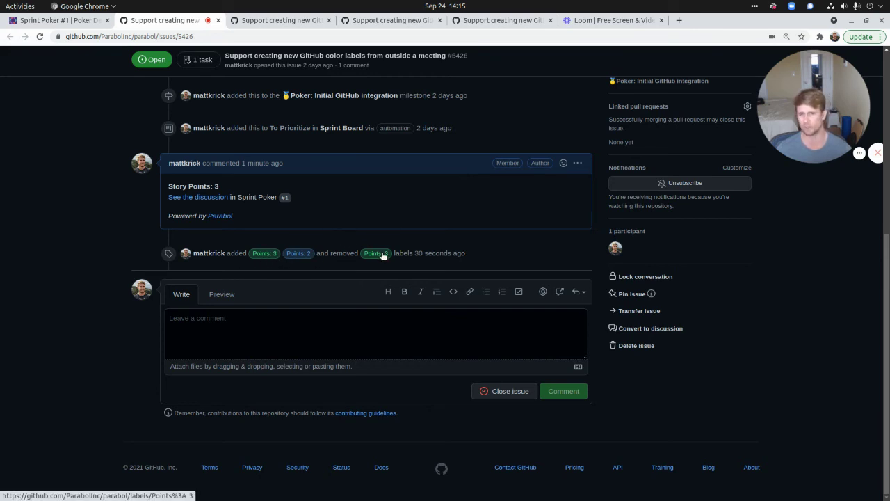
pyautogui.scroll(7, 813, 300)
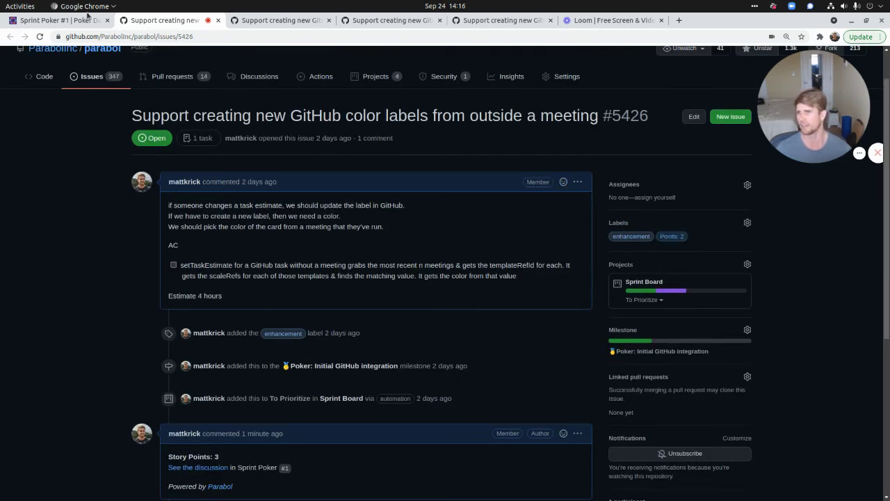
pyautogui.click(59, 20)
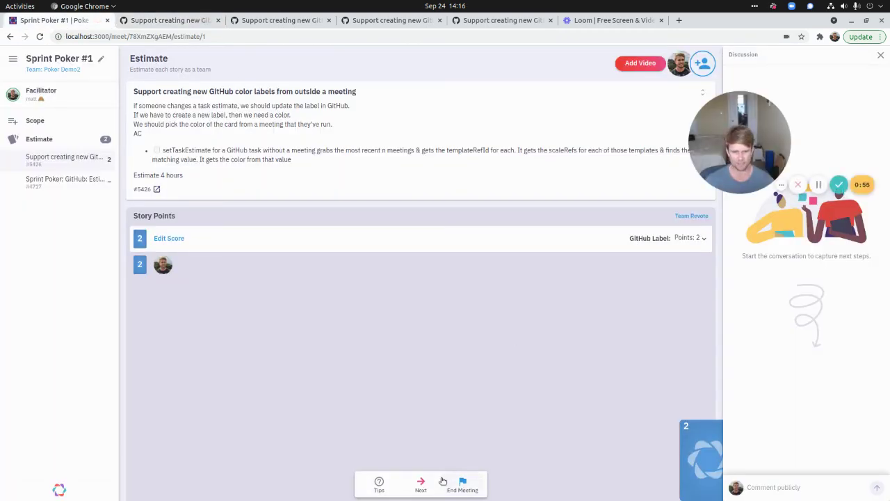
# - Move to the second story, vote 13, and reveal the votes
pyautogui.click(421, 485)
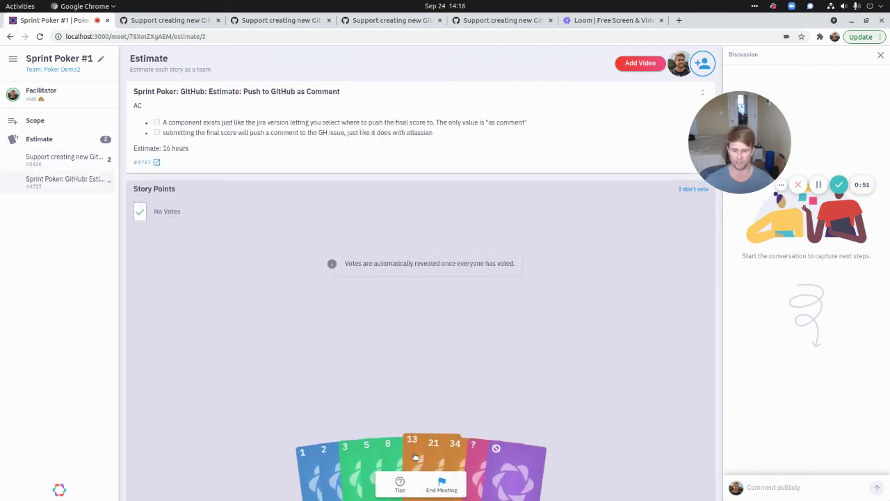
pyautogui.click(415, 452)
pyautogui.click(159, 243)
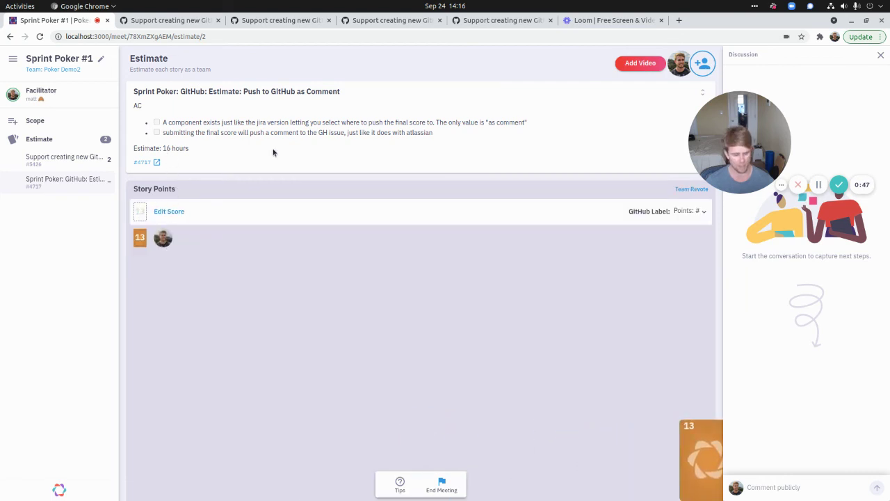
# - Enter and submit a custom final score of 9.5 for story #4717
pyautogui.click(140, 210)
pyautogui.write('15')
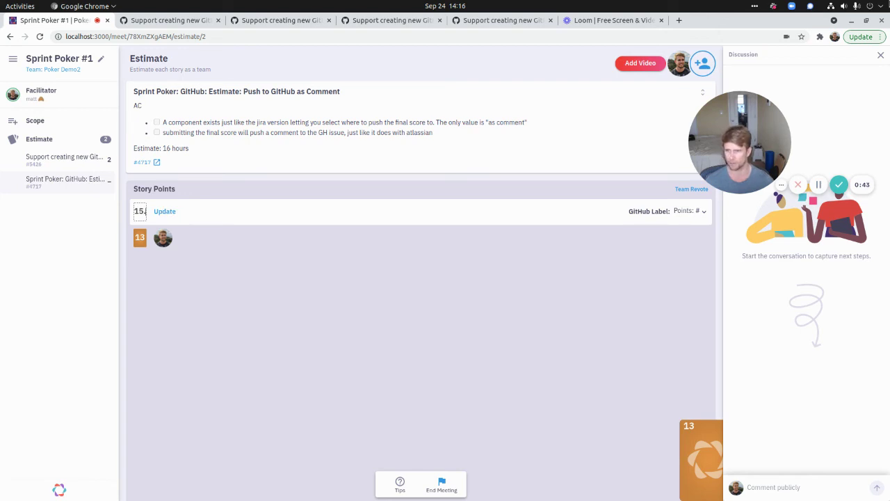
pyautogui.press('BackSpace')
pyautogui.press('BackSpace')
pyautogui.press('BackSpace')
pyautogui.write('9.5')
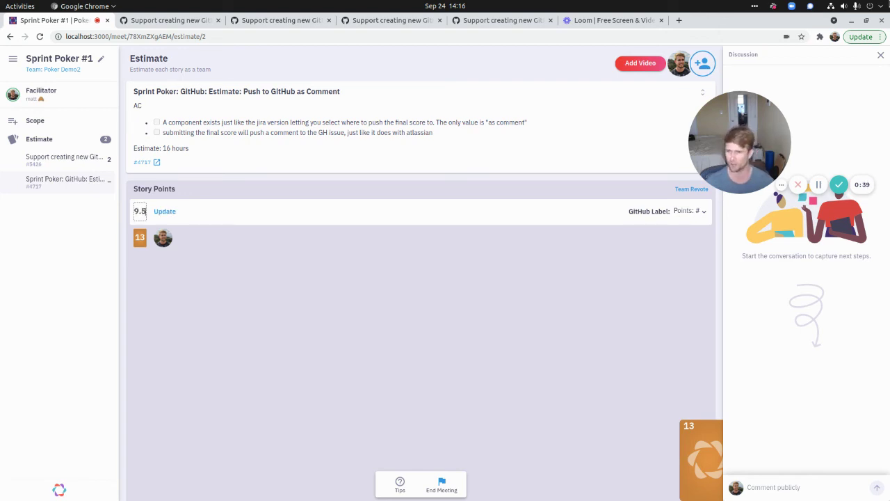
pyautogui.click(704, 446)
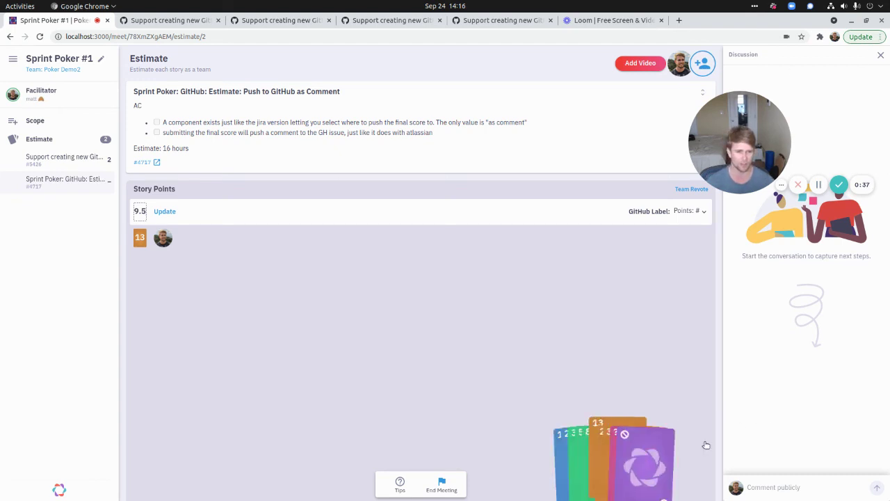
pyautogui.click(302, 314)
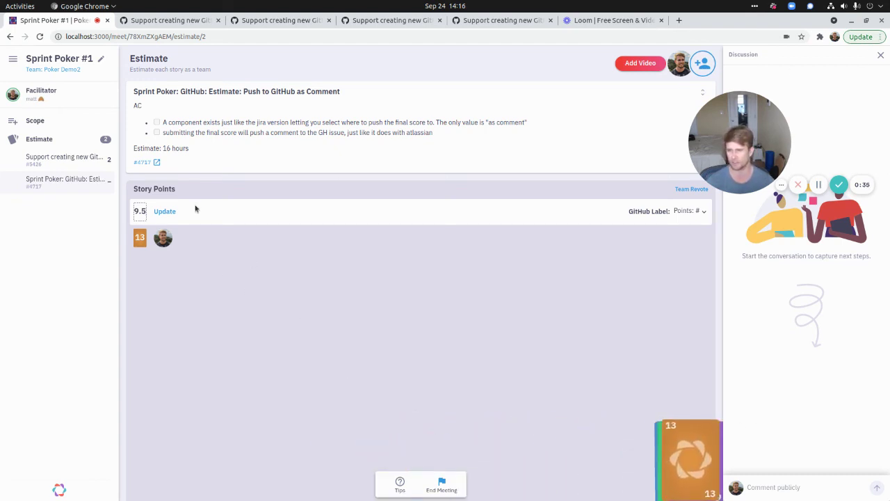
pyautogui.click(165, 212)
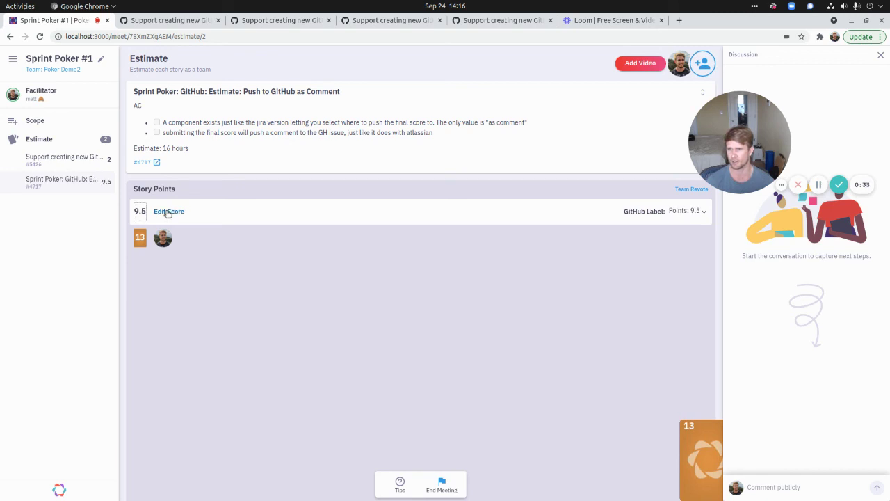
# - Check issue #4717 on GitHub, then end the Sprint Poker meeting
pyautogui.click(146, 163)
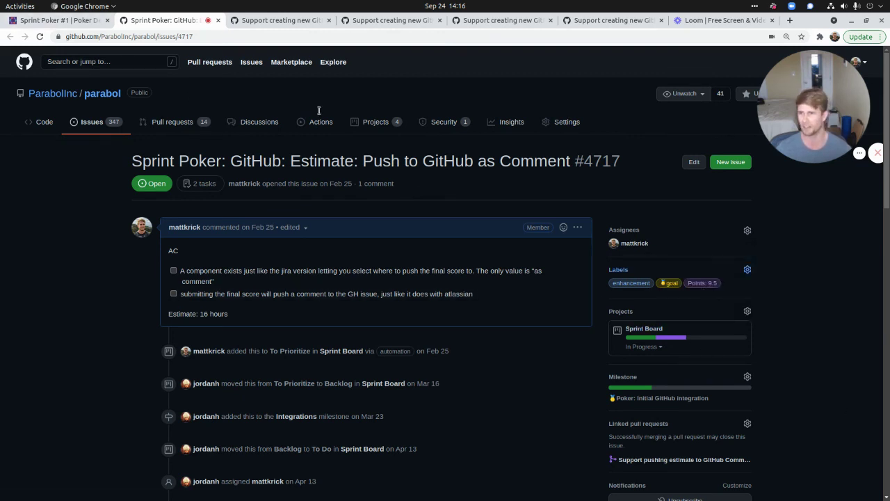
pyautogui.click(51, 19)
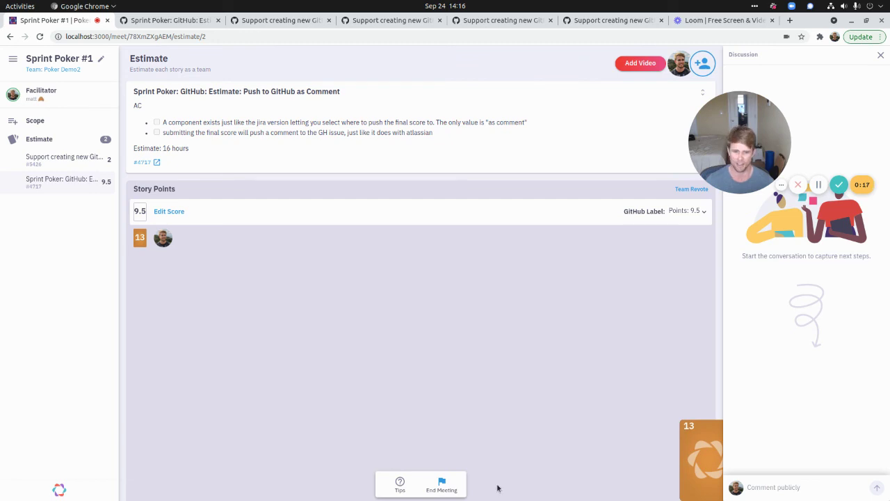
pyautogui.click(450, 486)
pyautogui.click(449, 486)
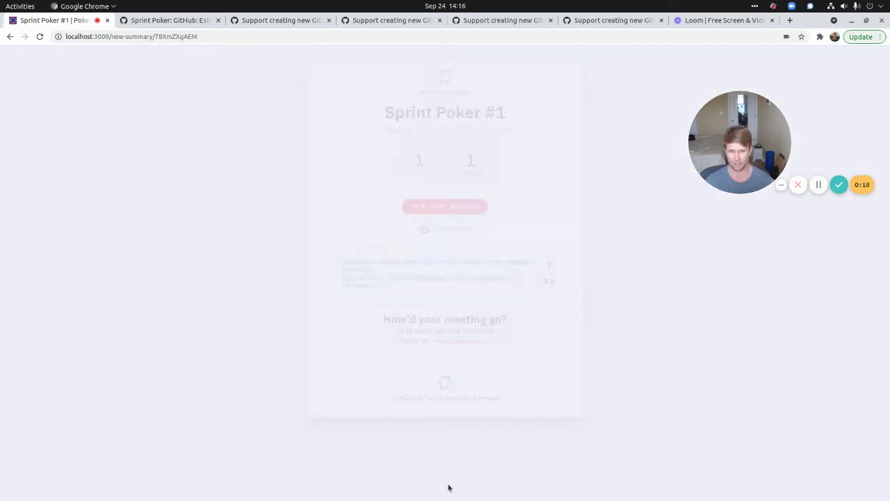